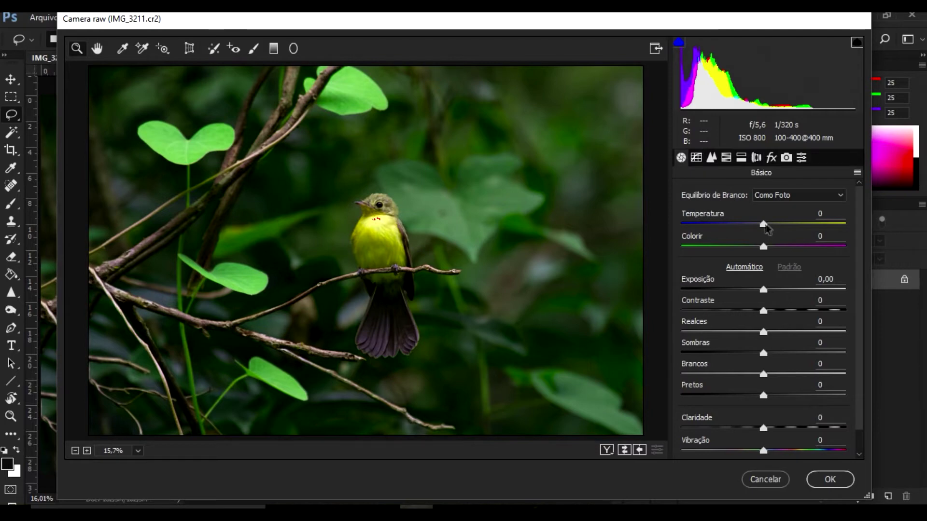
pyautogui.moveTo(767, 229); pyautogui.dragTo(802, 230)
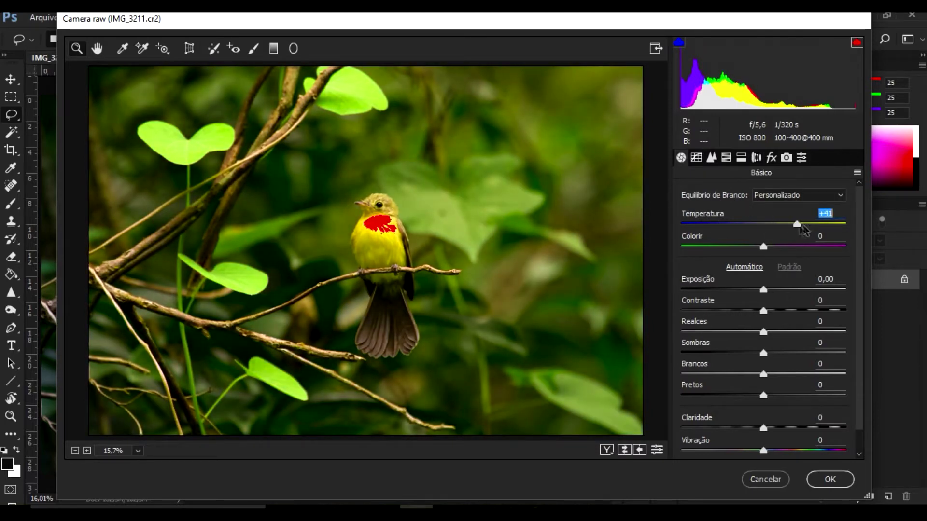
pyautogui.moveTo(802, 230); pyautogui.dragTo(721, 230)
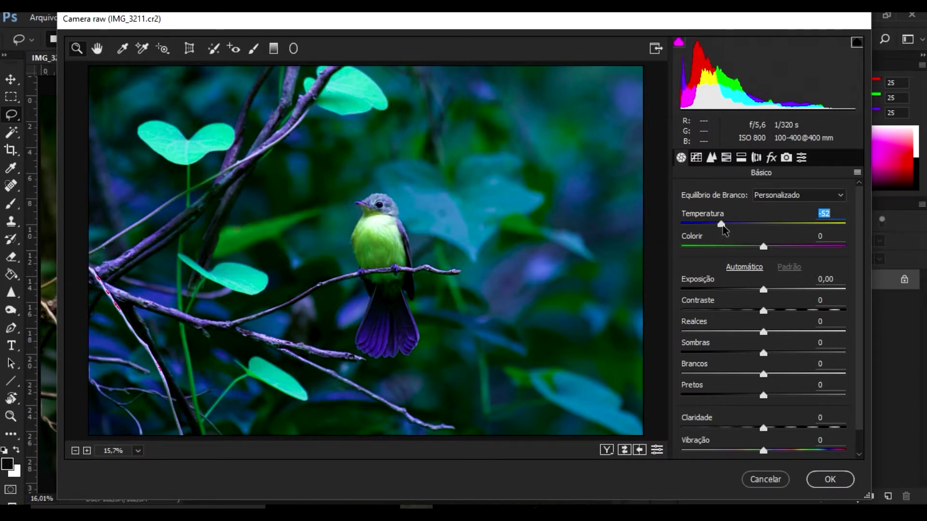
pyautogui.moveTo(723, 225); pyautogui.dragTo(769, 224)
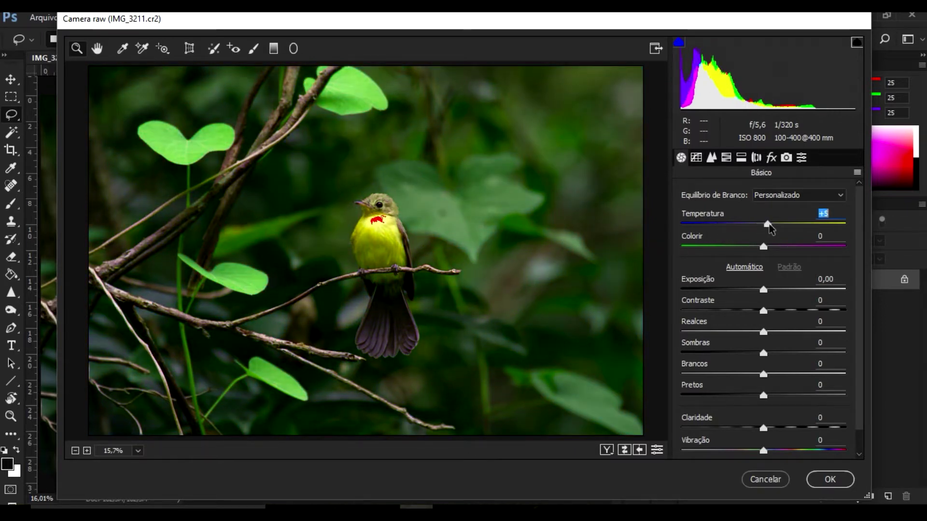
pyautogui.doubleClick(767, 224)
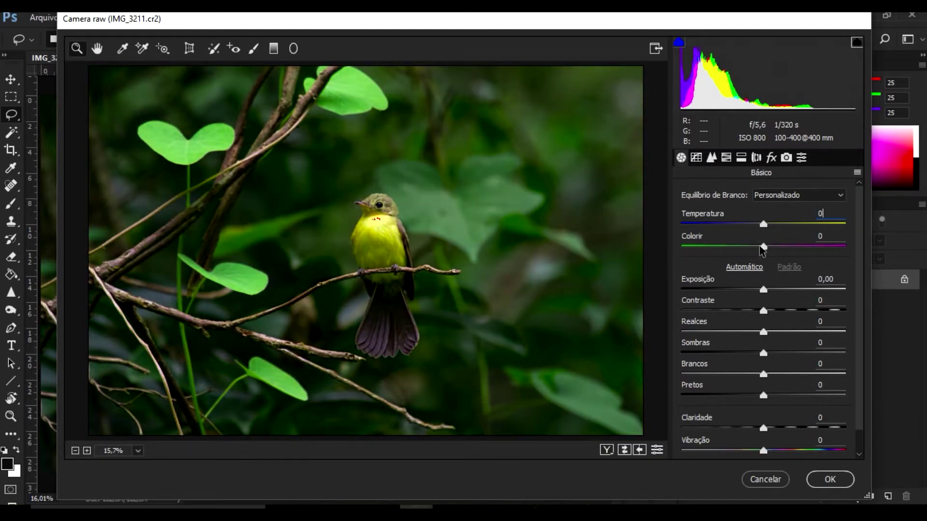
pyautogui.moveTo(764, 247); pyautogui.dragTo(799, 250)
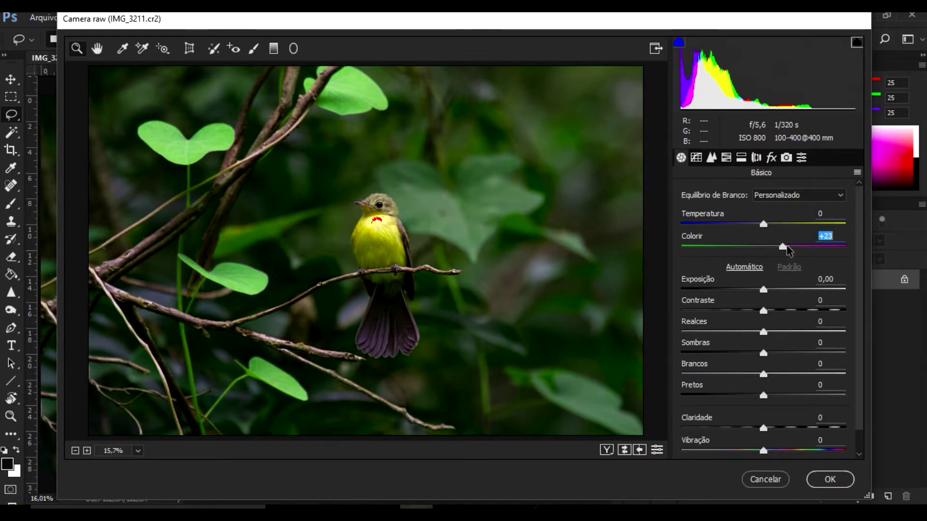
pyautogui.moveTo(799, 250); pyautogui.dragTo(806, 250)
pyautogui.click(709, 247)
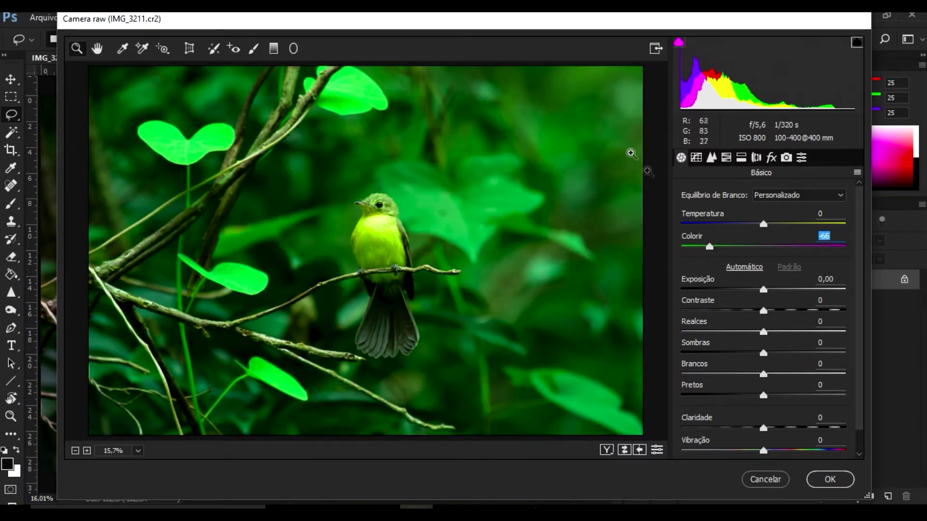
pyautogui.moveTo(709, 247); pyautogui.dragTo(796, 246)
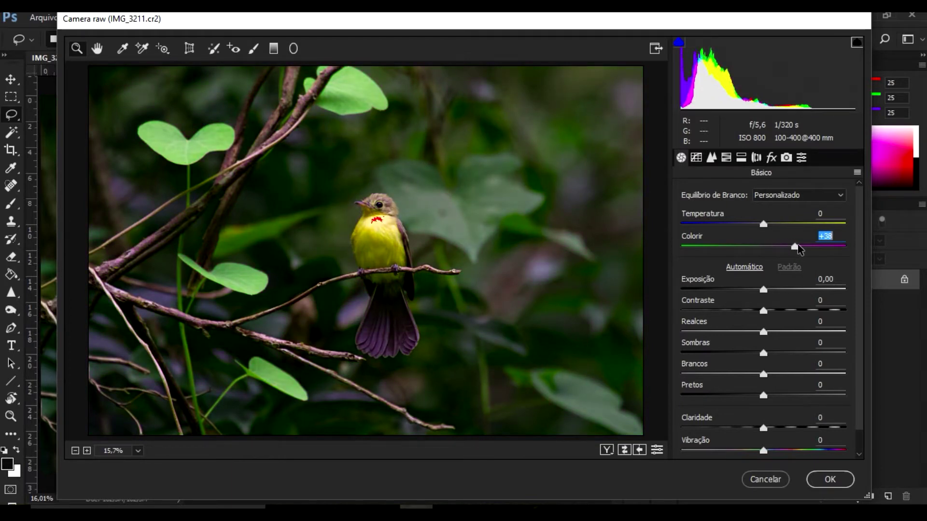
pyautogui.doubleClick(795, 246)
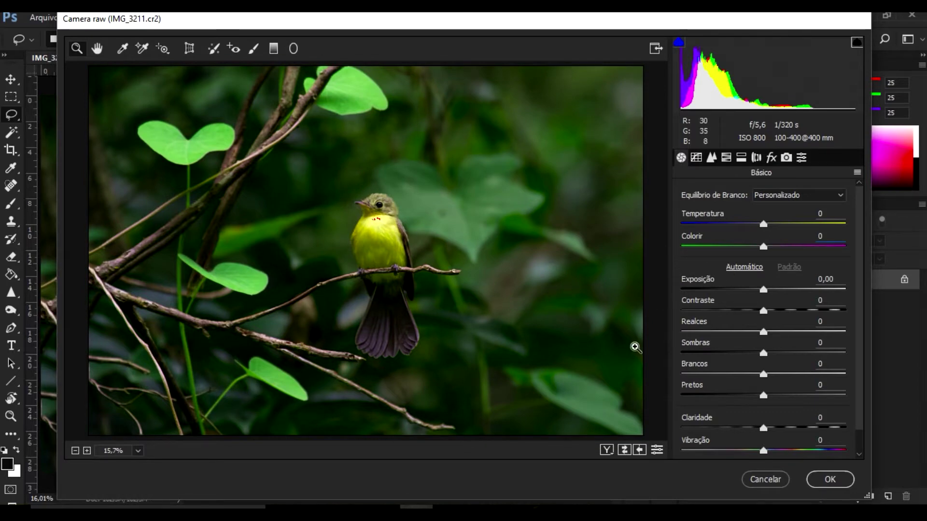
pyautogui.press('Return')
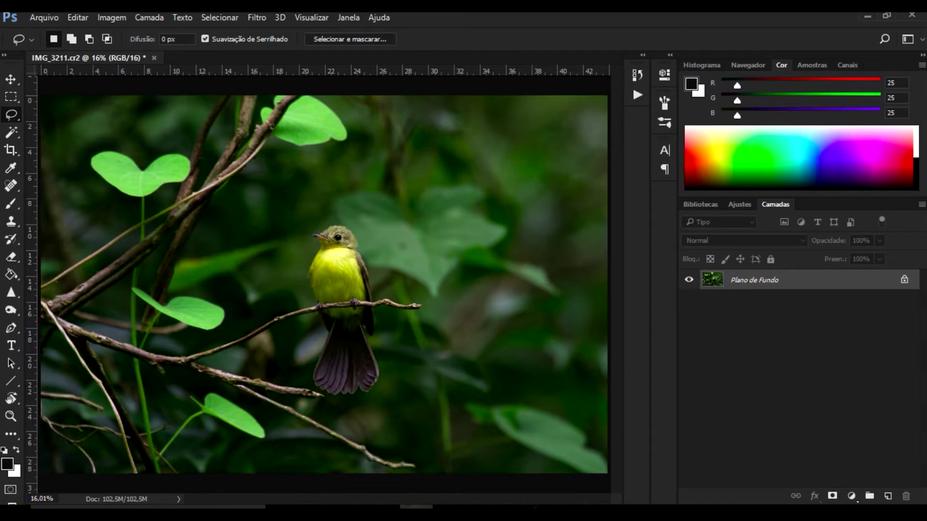
# Unlock the background of IMG_3211.cr2 into a layer named Original
pyautogui.click(904, 280)
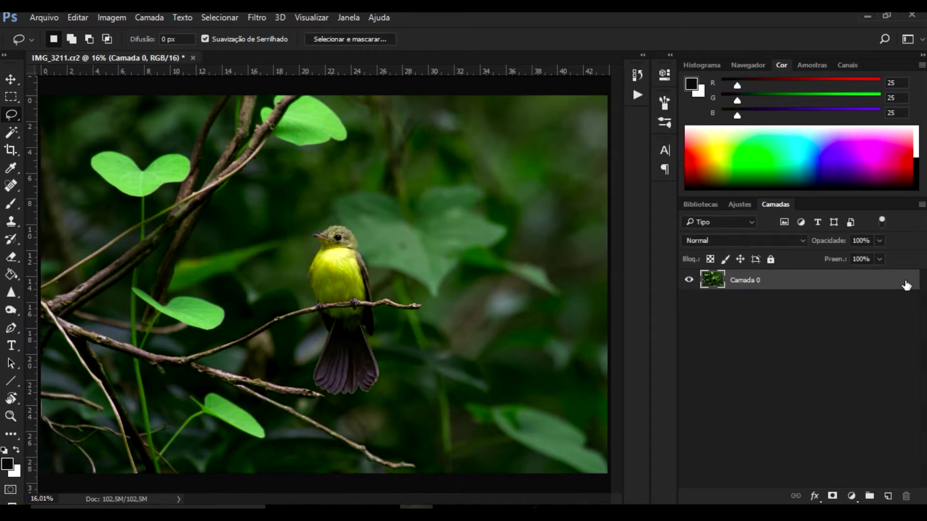
pyautogui.doubleClick(743, 281)
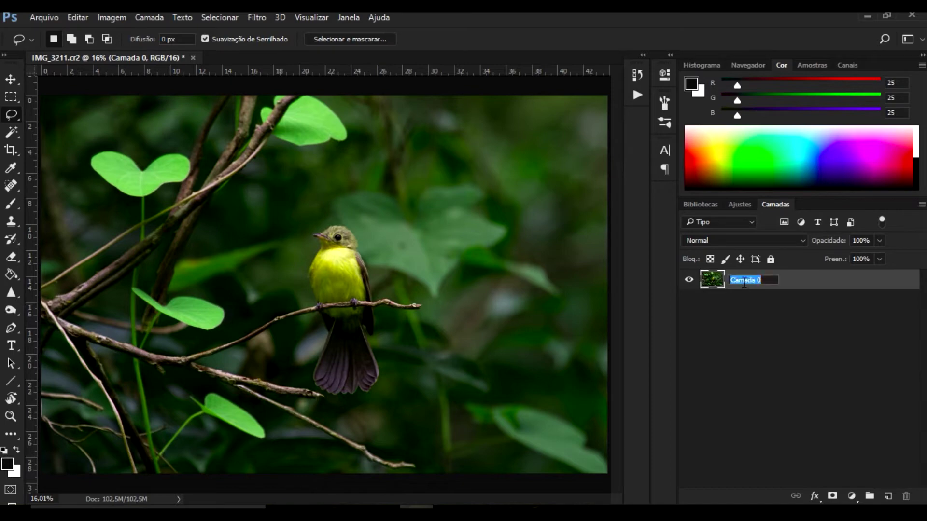
pyautogui.write('Original')
pyautogui.press('Return')
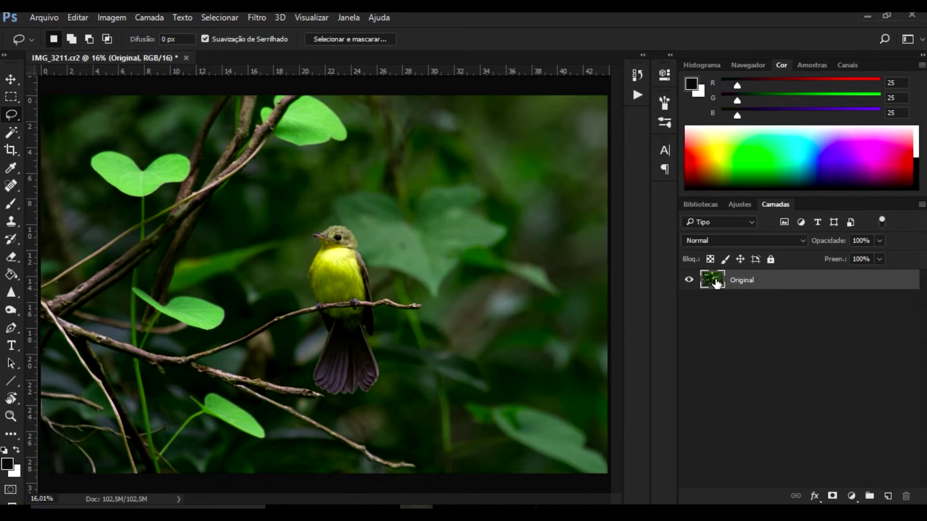
# Duplicate Original and name the copy 'Correção de CORES'
pyautogui.hotkey('ctrl', 'j')
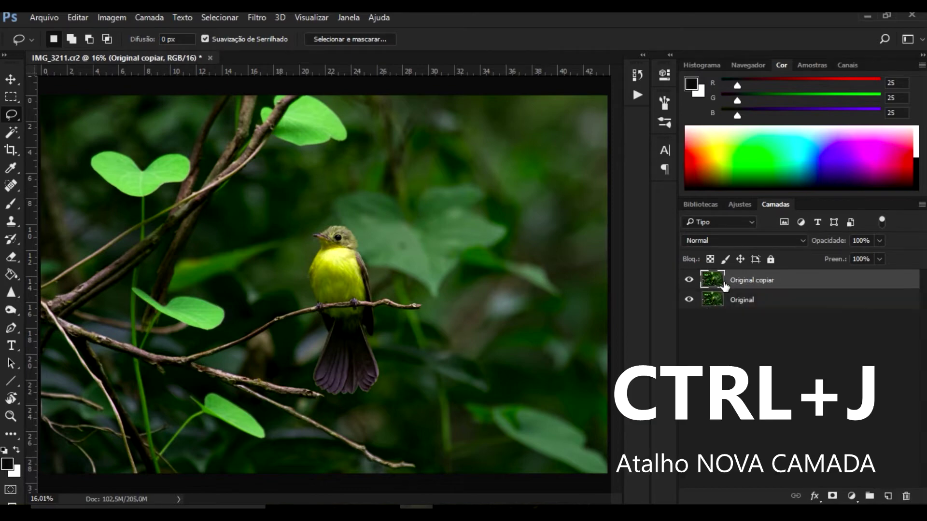
pyautogui.hotkey('ctrl', 'z')
pyautogui.moveTo(713, 280); pyautogui.dragTo(891, 464)
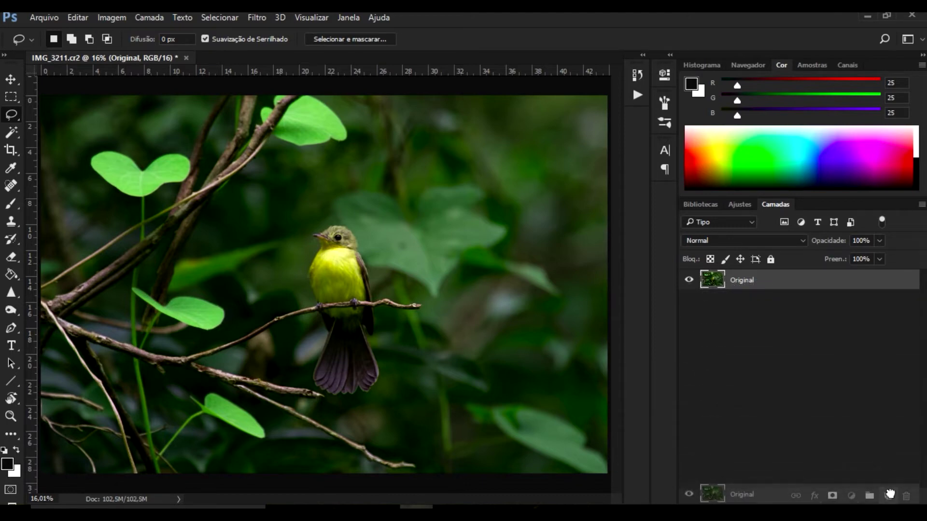
pyautogui.moveTo(891, 463); pyautogui.dragTo(887, 496)
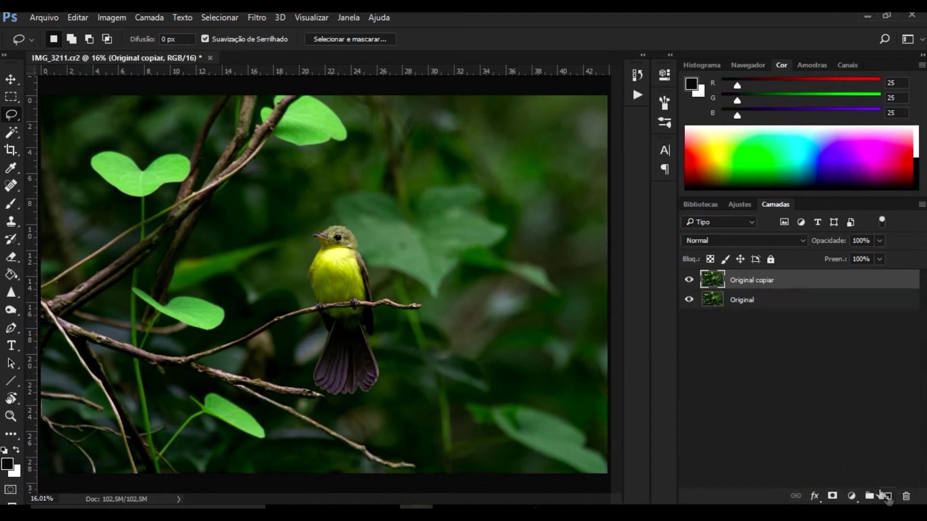
pyautogui.doubleClick(750, 280)
pyautogui.write('Correção de CORES')
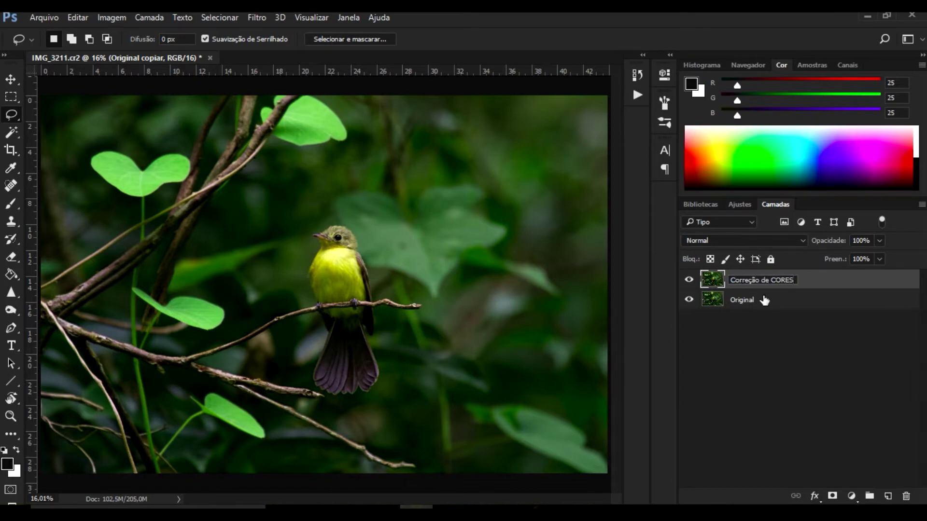
pyautogui.click(805, 288)
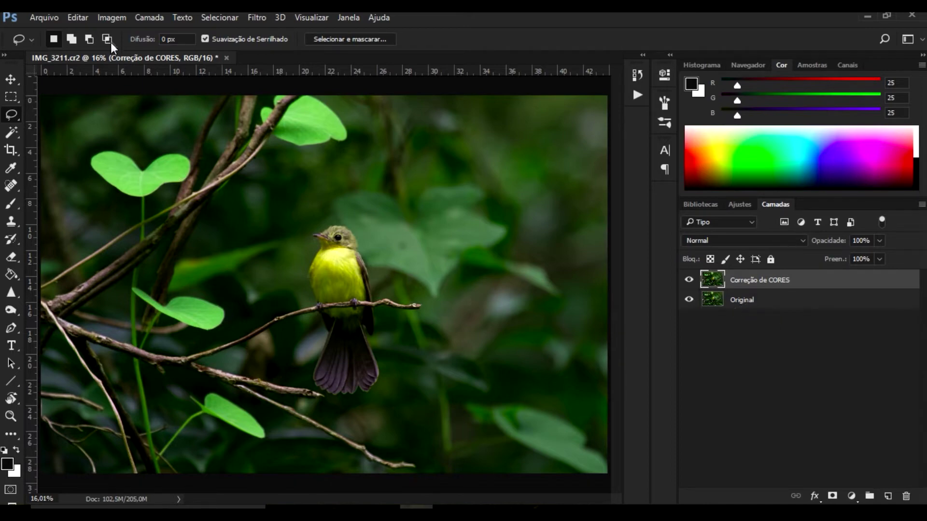
pyautogui.click(111, 19)
pyautogui.moveTo(144, 51)
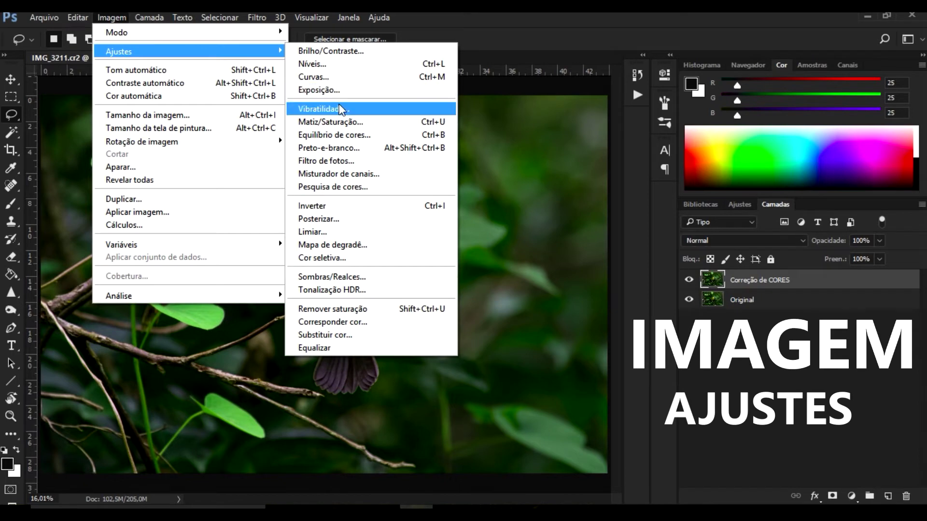
# Open Imagem > Ajustes > Equilíbrio de Cores and move it clear of the Camadas panel
pyautogui.click(332, 137)
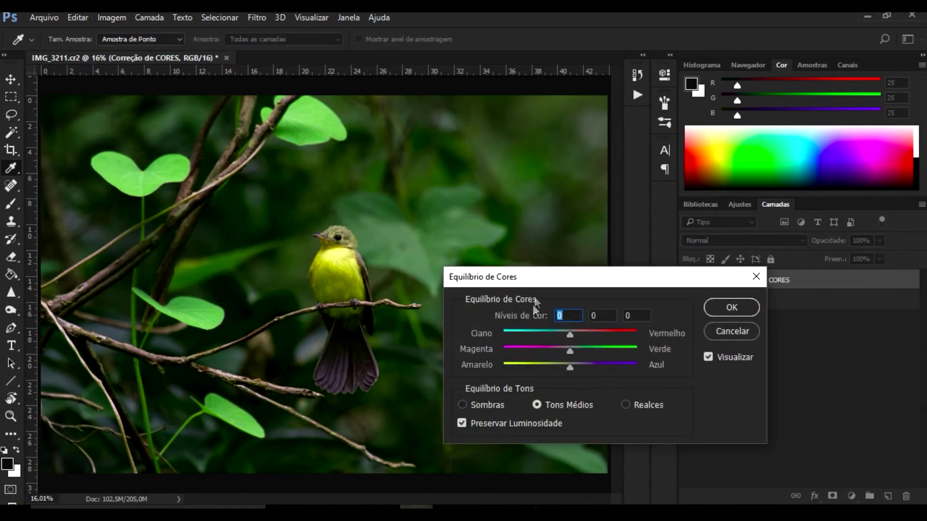
pyautogui.moveTo(540, 284); pyautogui.dragTo(495, 207)
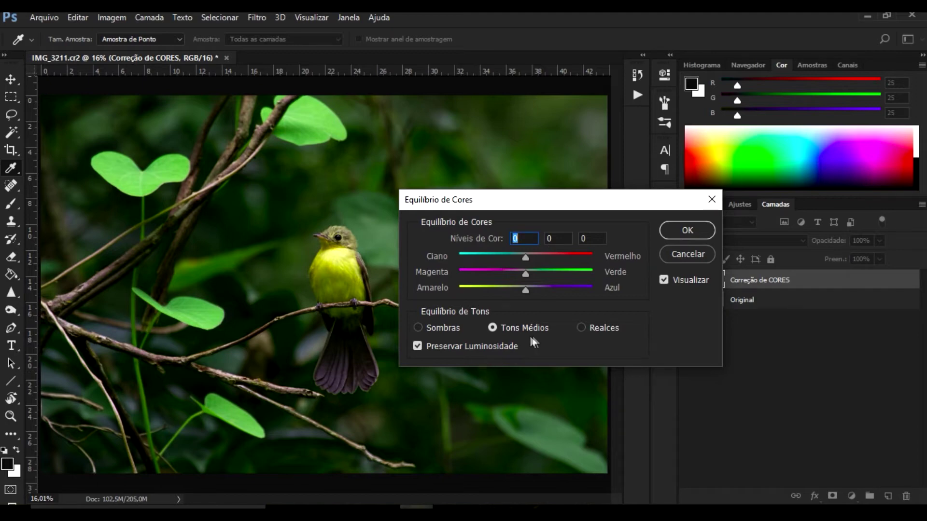
# Set the Realces Cyan/Red level to -17, comparing with Preview toggled
pyautogui.click(583, 327)
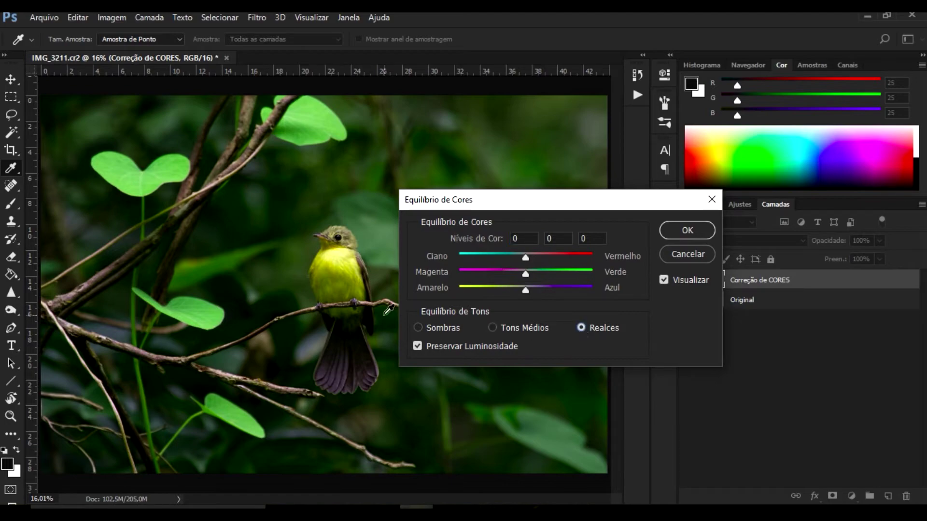
pyautogui.hotkey('ctrl', '+')
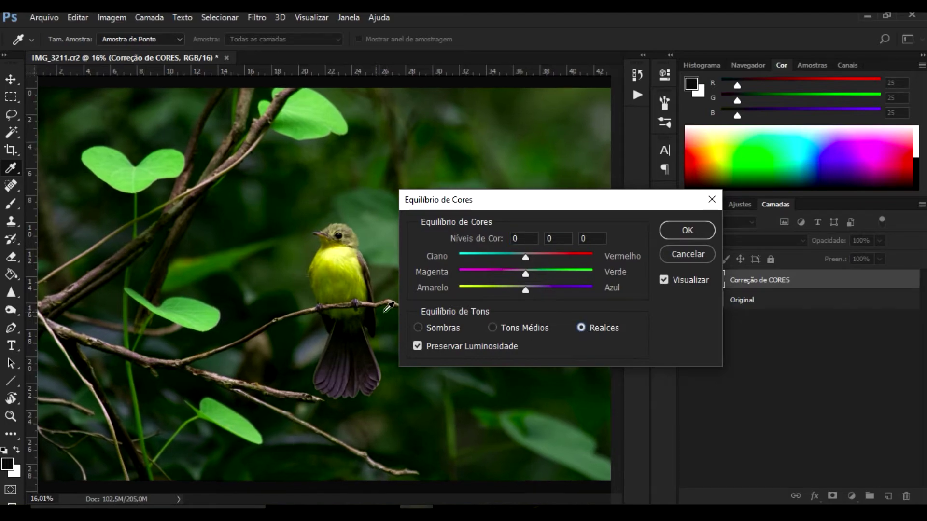
pyautogui.hotkey('ctrl', '+')
pyautogui.hotkey('ctrl', '+')
pyautogui.hotkey('ctrl', '+')
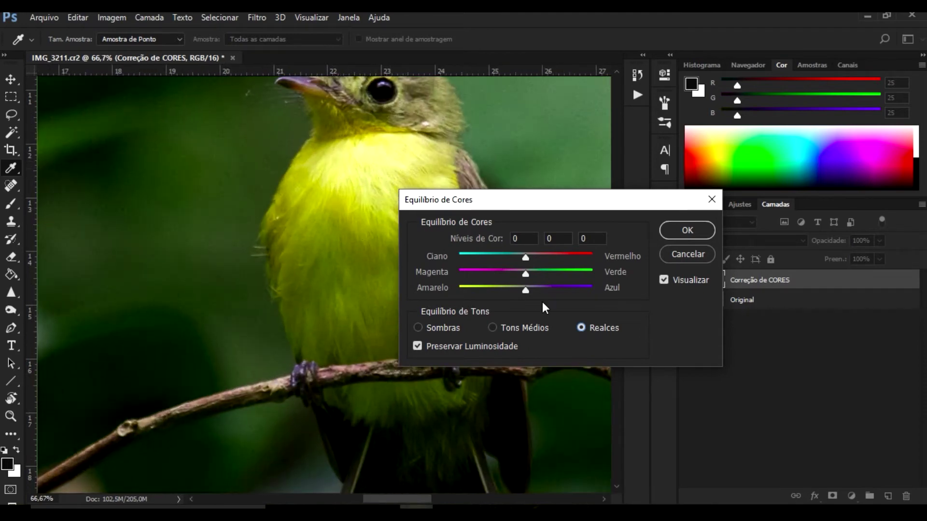
pyautogui.moveTo(486, 206)
pyautogui.mouseDown()
pyautogui.moveTo(547, 189)
pyautogui.moveTo(562, 91)
pyautogui.mouseUp()
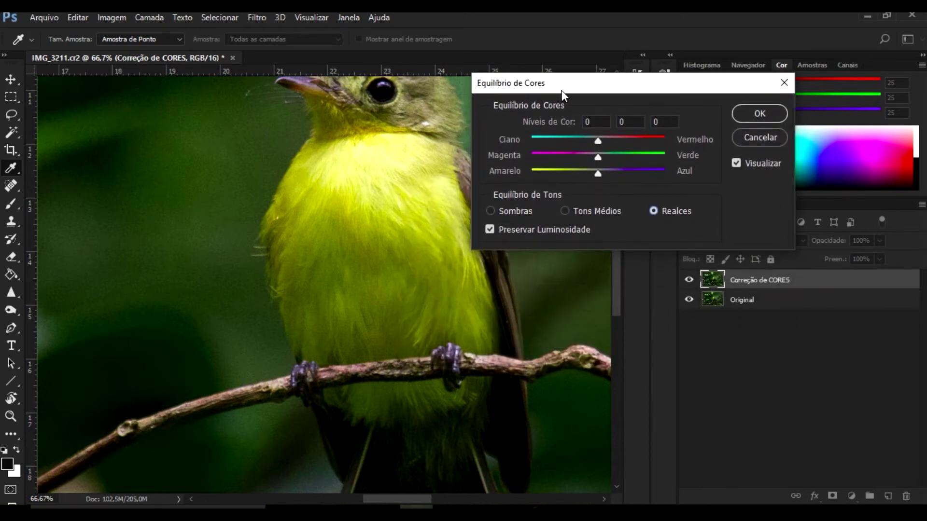
pyautogui.click(477, 355)
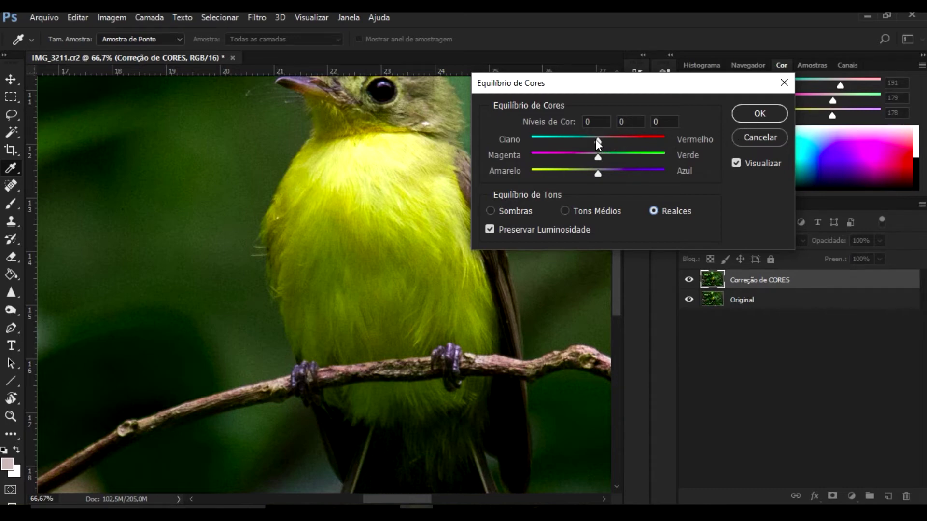
pyautogui.moveTo(596, 139); pyautogui.dragTo(586, 141)
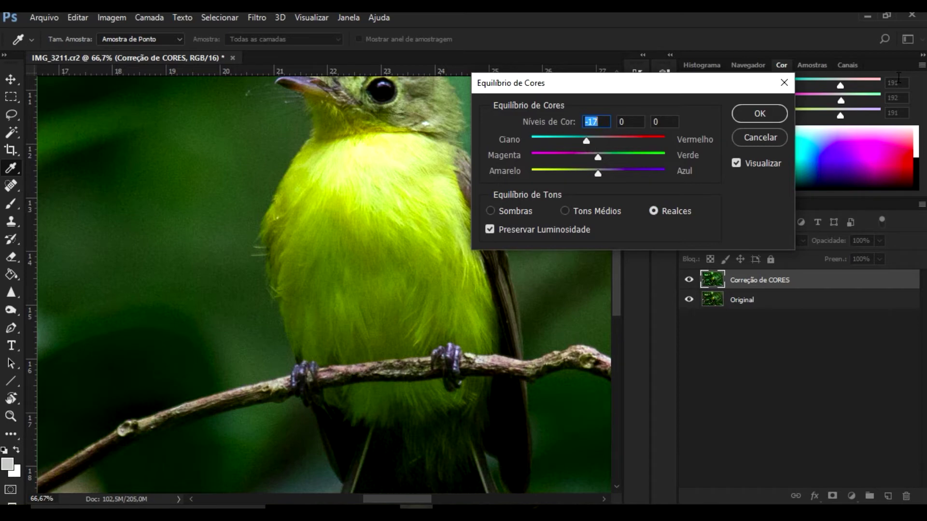
pyautogui.moveTo(597, 155); pyautogui.dragTo(598, 155)
pyautogui.click(598, 155)
pyautogui.click(736, 163)
pyautogui.click(737, 162)
pyautogui.click(737, 162)
pyautogui.click(500, 211)
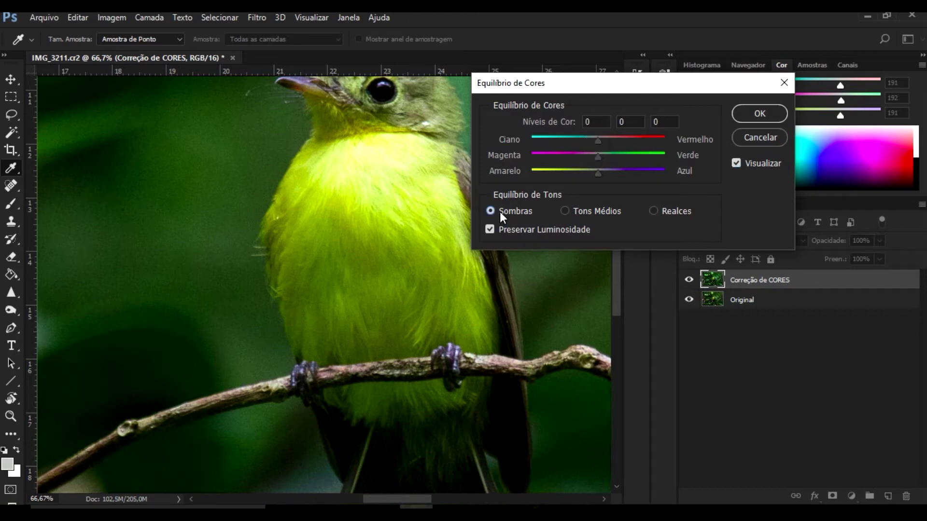
# Set Sombras to Cyan/Red -14 and Magenta/Green -15, then compare with Preview
pyautogui.click(508, 400)
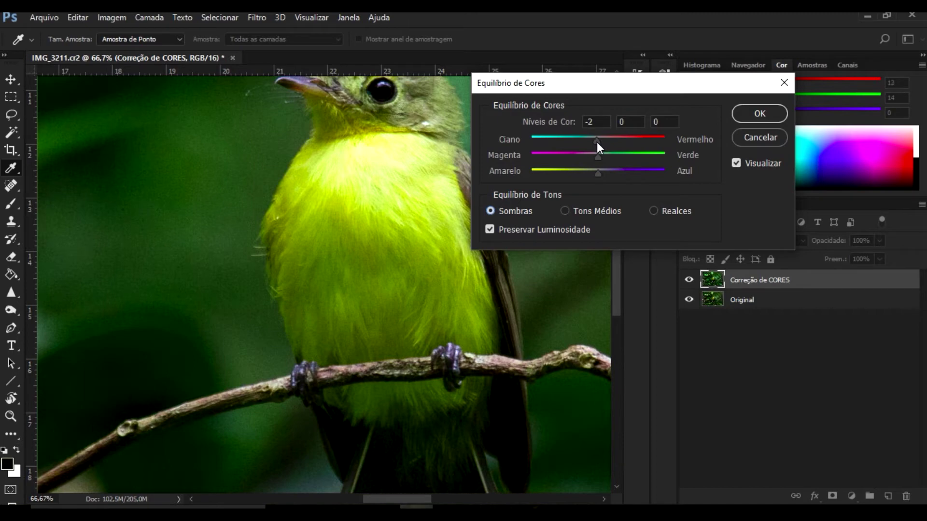
pyautogui.moveTo(592, 143); pyautogui.dragTo(591, 144)
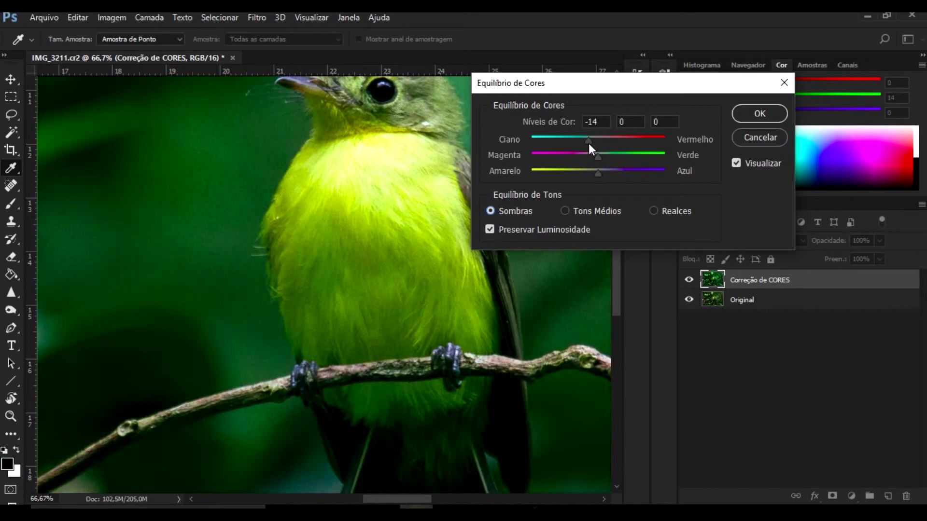
pyautogui.click(589, 143)
pyautogui.moveTo(595, 155); pyautogui.dragTo(589, 155)
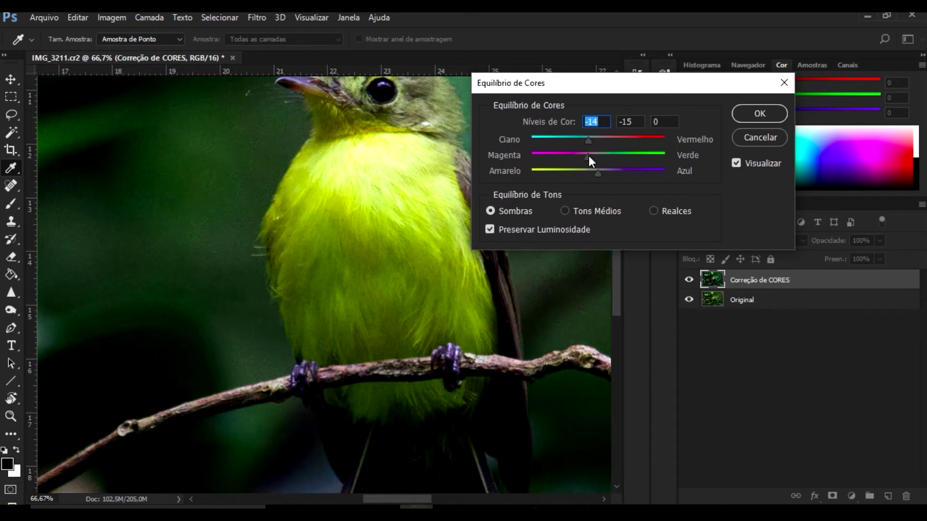
pyautogui.click(589, 156)
pyautogui.hotkey('ctrl', '0')
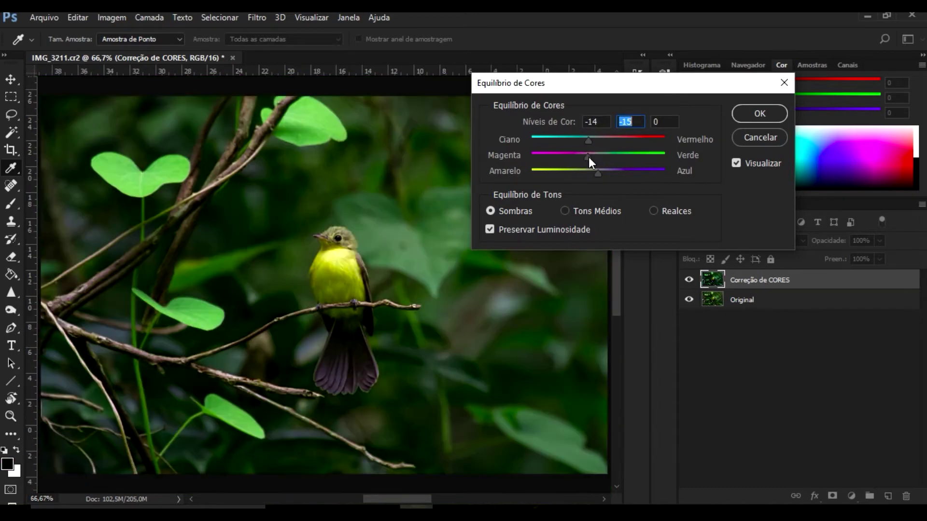
pyautogui.click(736, 166)
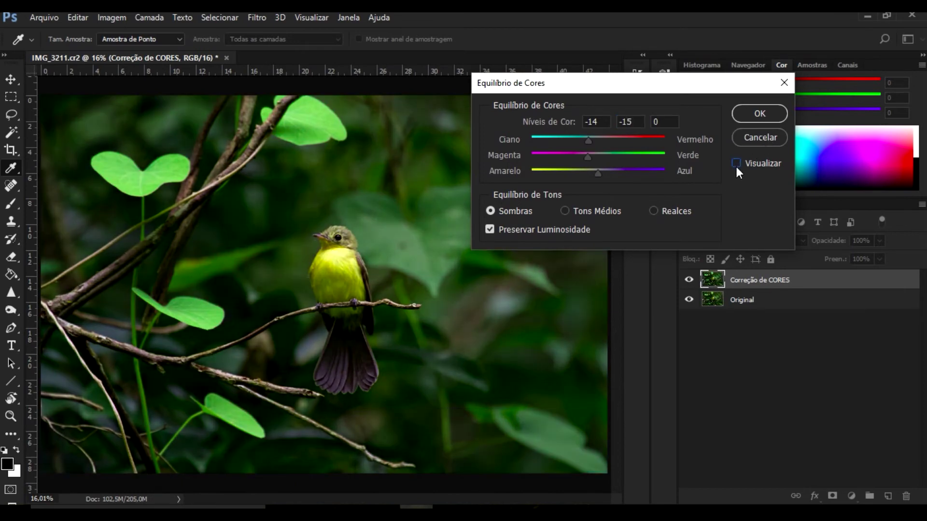
pyautogui.click(736, 167)
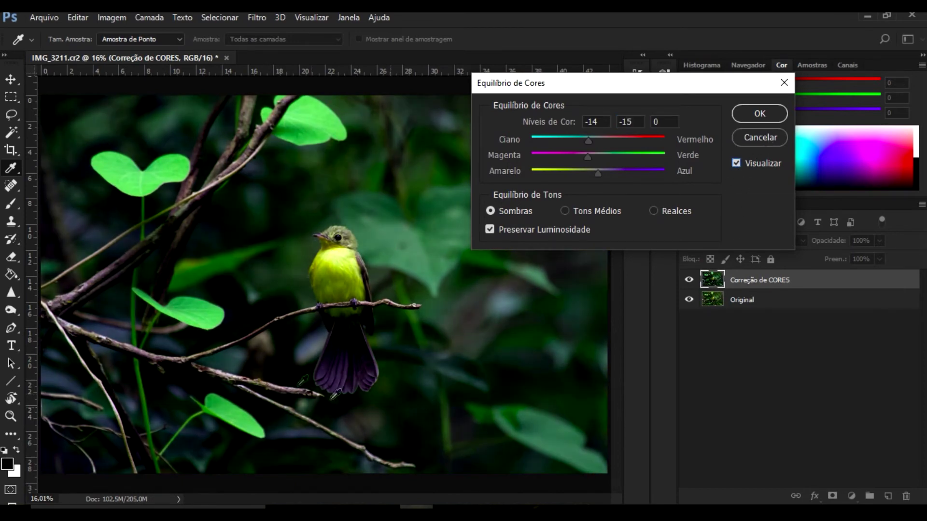
# Select Tons Médios and set the Yellow/Blue level to -23 while zoomed on the tail
pyautogui.click(582, 211)
pyautogui.hotkey('ctrl', '+')
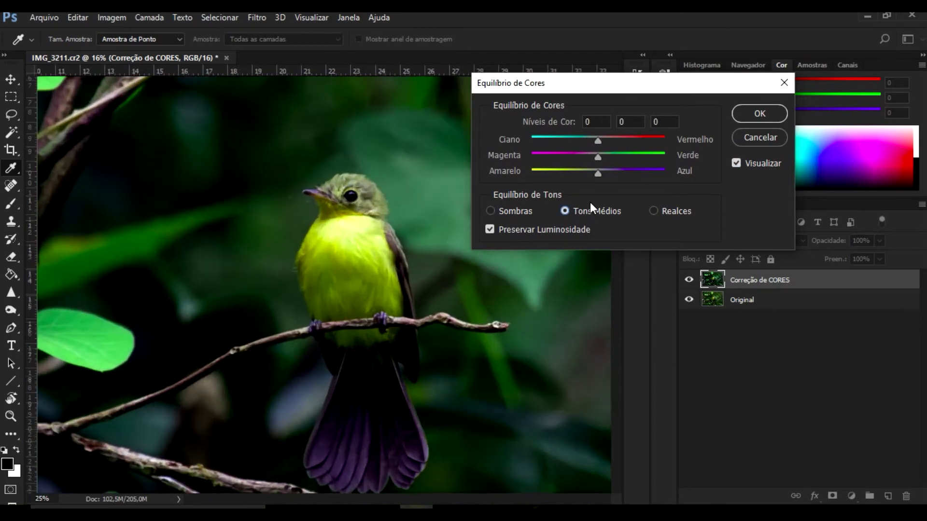
pyautogui.hotkey('ctrl', '+')
pyautogui.hotkey('ctrl', '+')
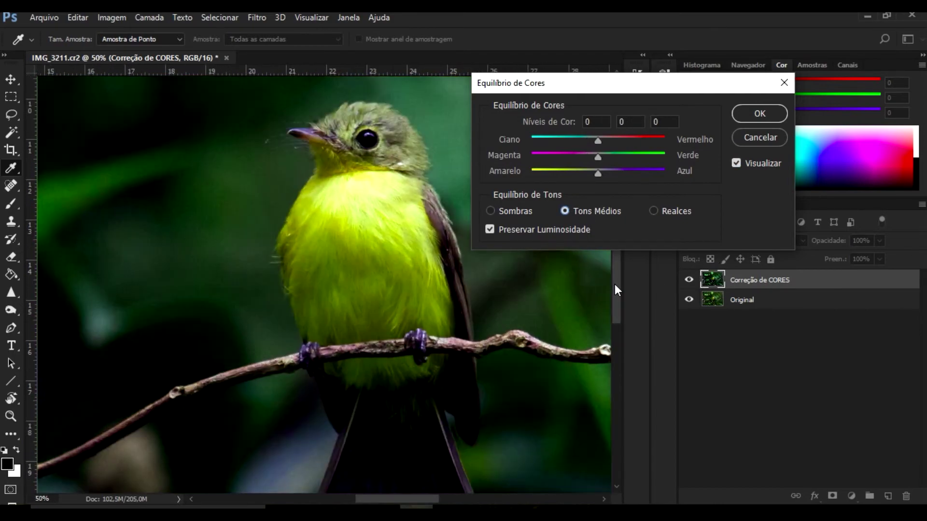
pyautogui.moveTo(615, 283); pyautogui.dragTo(615, 316)
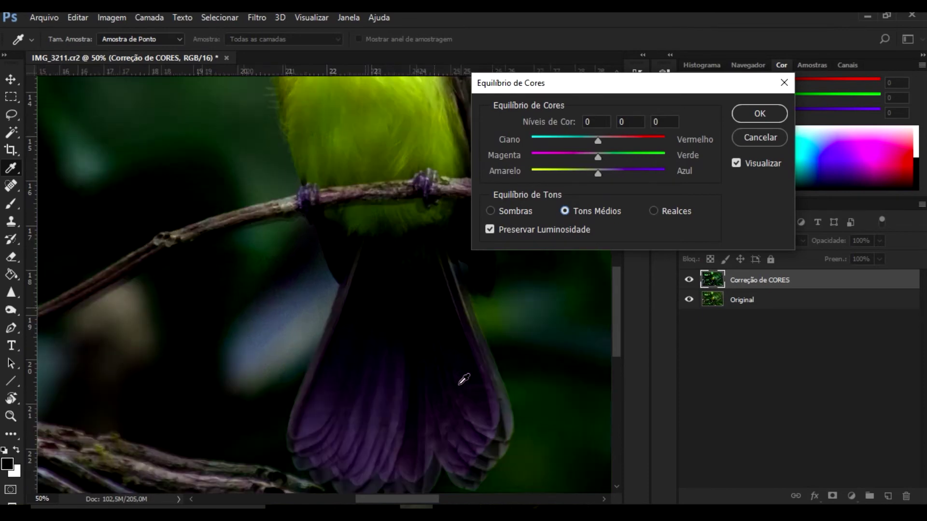
pyautogui.hotkey('ctrl', '+')
pyautogui.moveTo(616, 313); pyautogui.dragTo(618, 345)
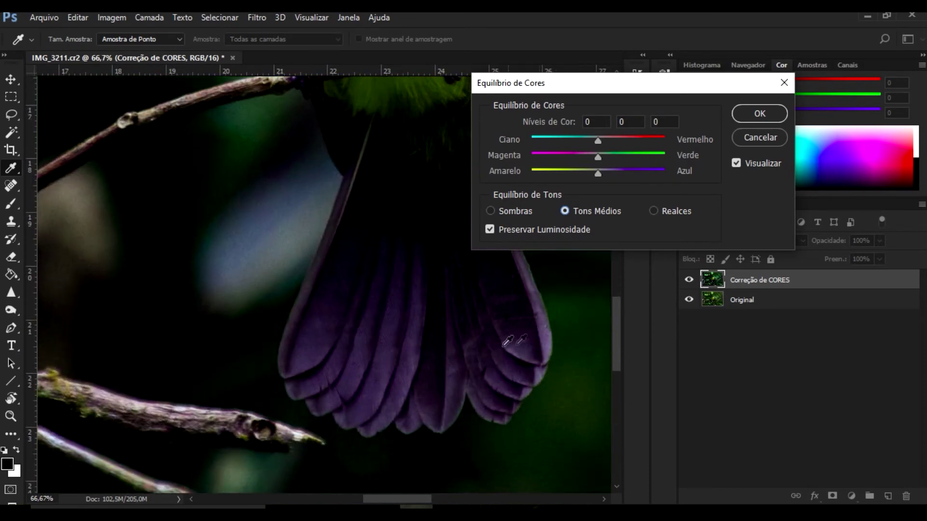
pyautogui.click(509, 338)
pyautogui.moveTo(597, 173); pyautogui.dragTo(582, 174)
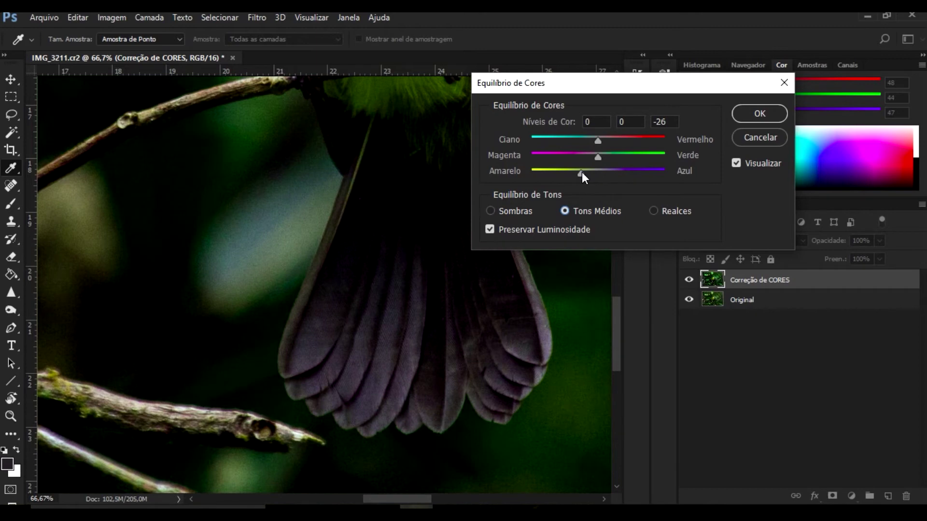
pyautogui.moveTo(582, 173); pyautogui.dragTo(584, 173)
pyautogui.click(581, 172)
pyautogui.moveTo(581, 173); pyautogui.dragTo(584, 173)
# Set midtone Magenta/Green to +6, compare with Preview, and apply the color balance
pyautogui.moveTo(598, 155); pyautogui.dragTo(602, 155)
pyautogui.click(602, 154)
pyautogui.hotkey('ctrl', '0')
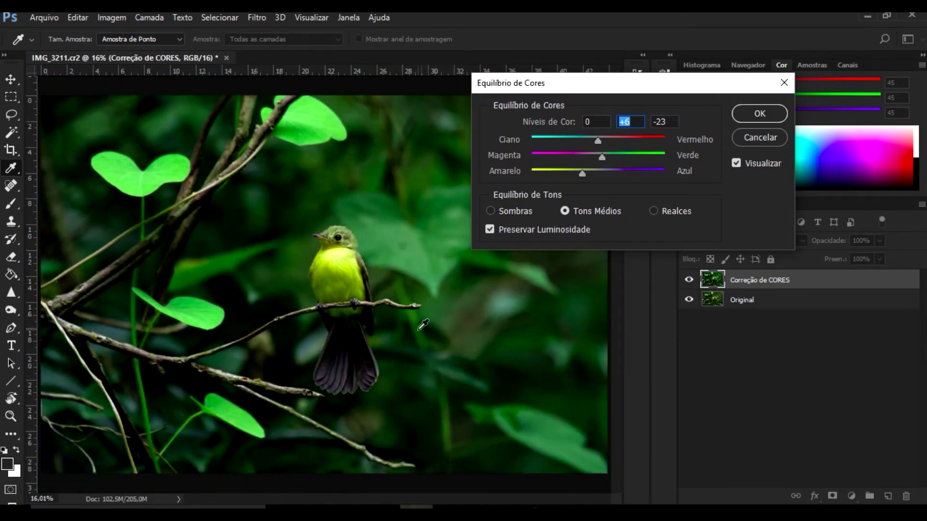
pyautogui.click(736, 164)
pyautogui.click(735, 163)
pyautogui.click(735, 162)
pyautogui.click(754, 113)
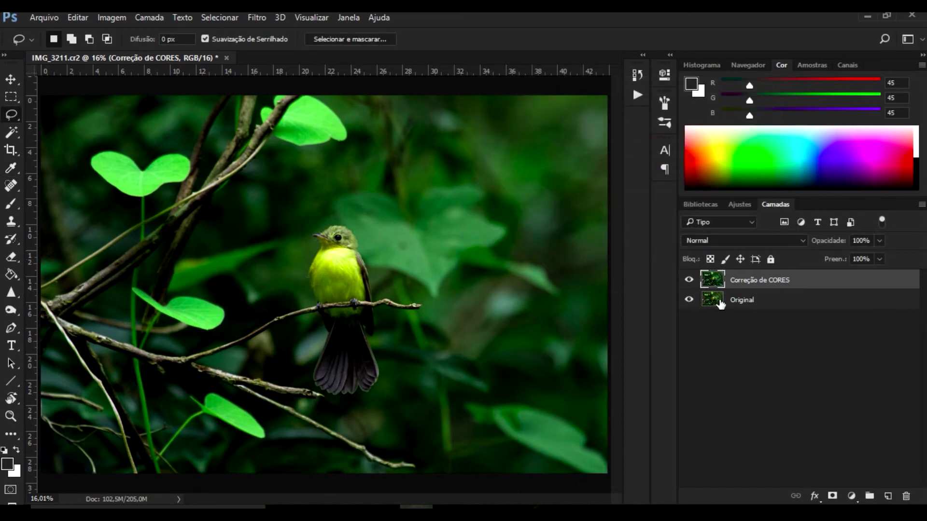
# Lower the Correção de CORES layer opacity to 39%
pyautogui.click(880, 241)
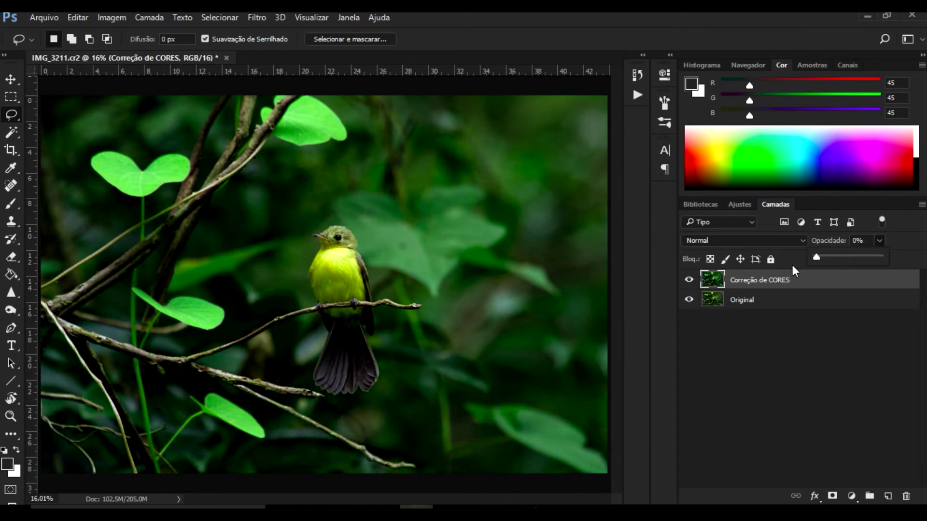
pyautogui.moveTo(816, 257)
pyautogui.mouseDown()
pyautogui.moveTo(917, 263)
pyautogui.moveTo(857, 258)
pyautogui.mouseUp()
# Merge Correção de CORES down into Original with Ctrl+E
pyautogui.hotkey('ctrl', 'e')
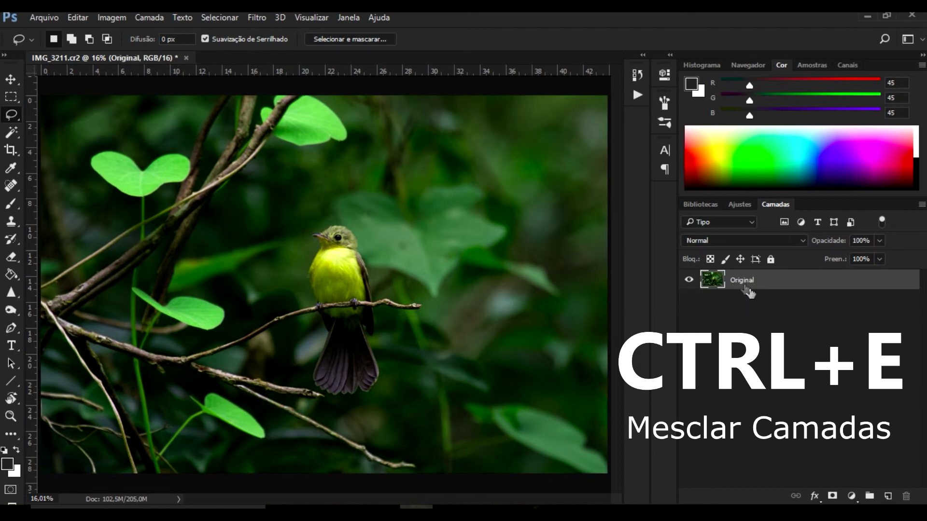